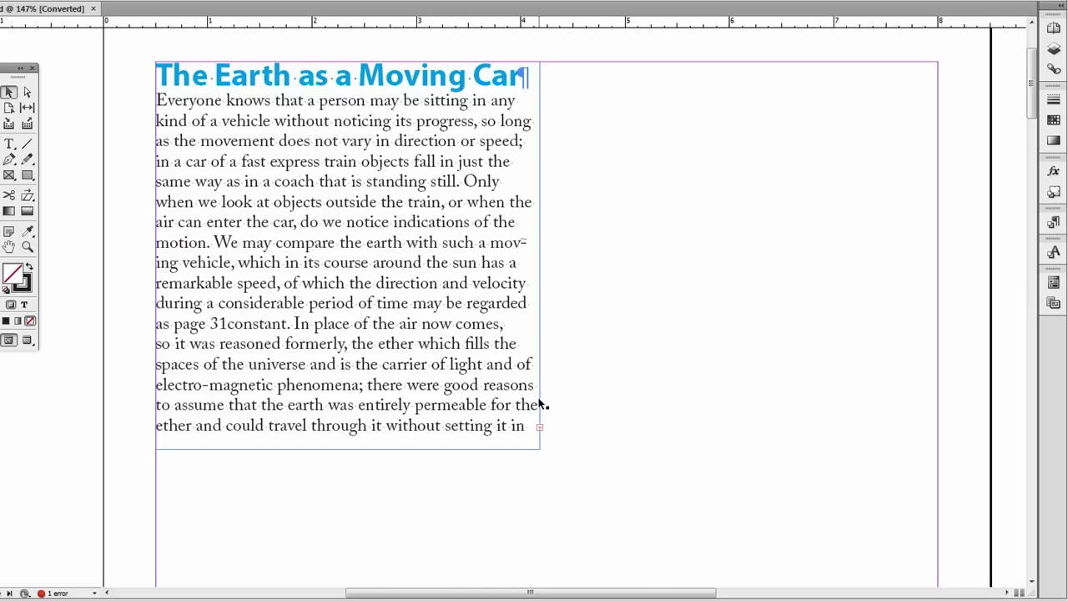
# Enlarge the heading and body text frame from its corner, then undo the oversized resize
pyautogui.click(420, 333)
pyautogui.moveTo(539, 448); pyautogui.dragTo(609, 492)
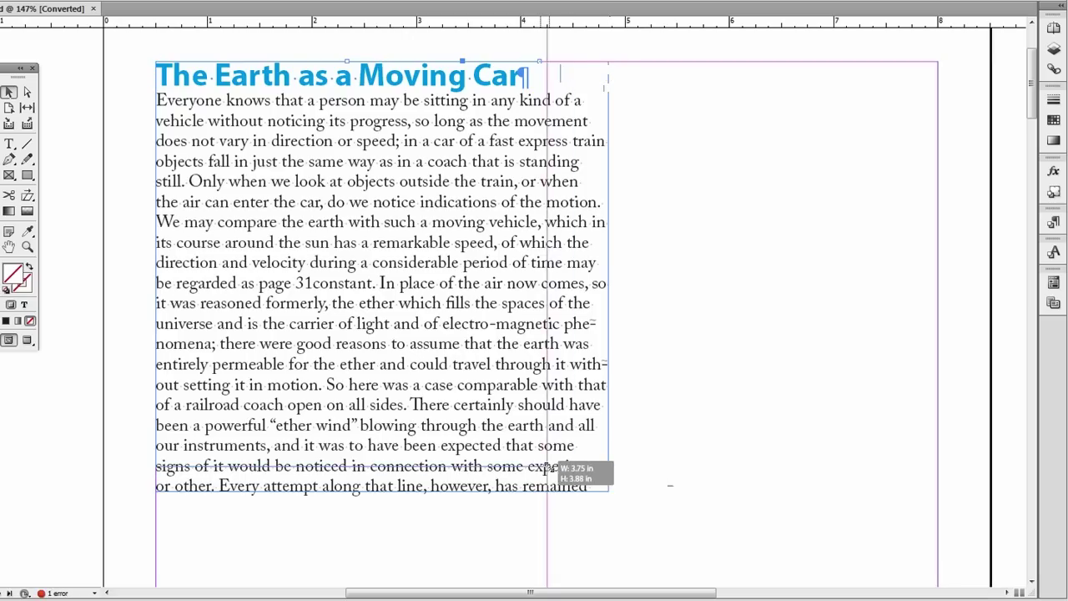
pyautogui.hotkey('ctrl', 'z')
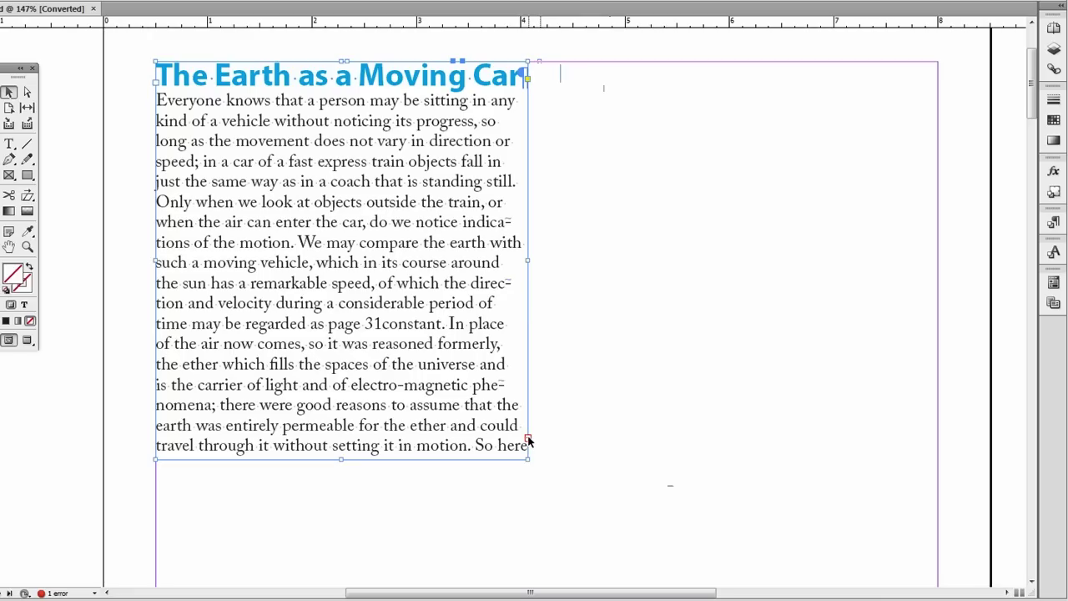
# Thread the overset text into a new second column drawn to the right of the first frame
pyautogui.click(527, 439)
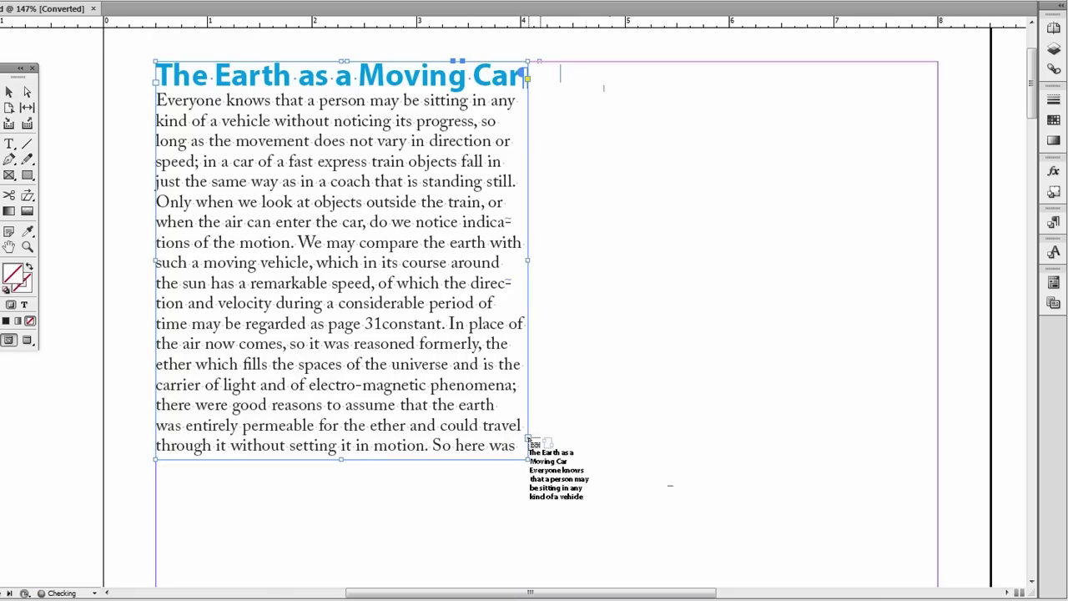
pyautogui.moveTo(565, 62); pyautogui.dragTo(934, 472)
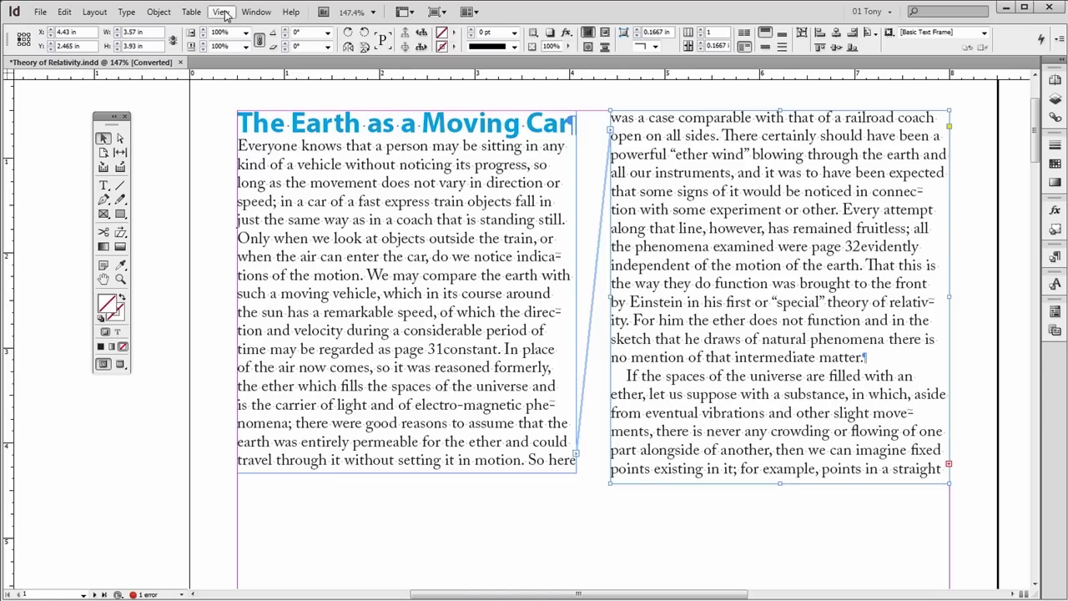
pyautogui.click(222, 11)
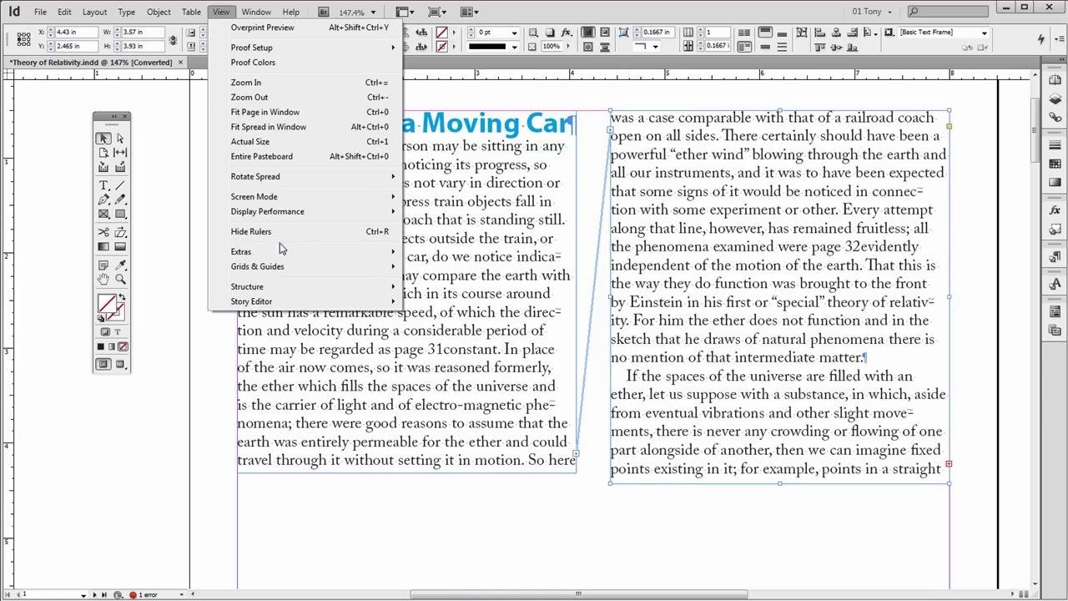
pyautogui.moveTo(263, 253)
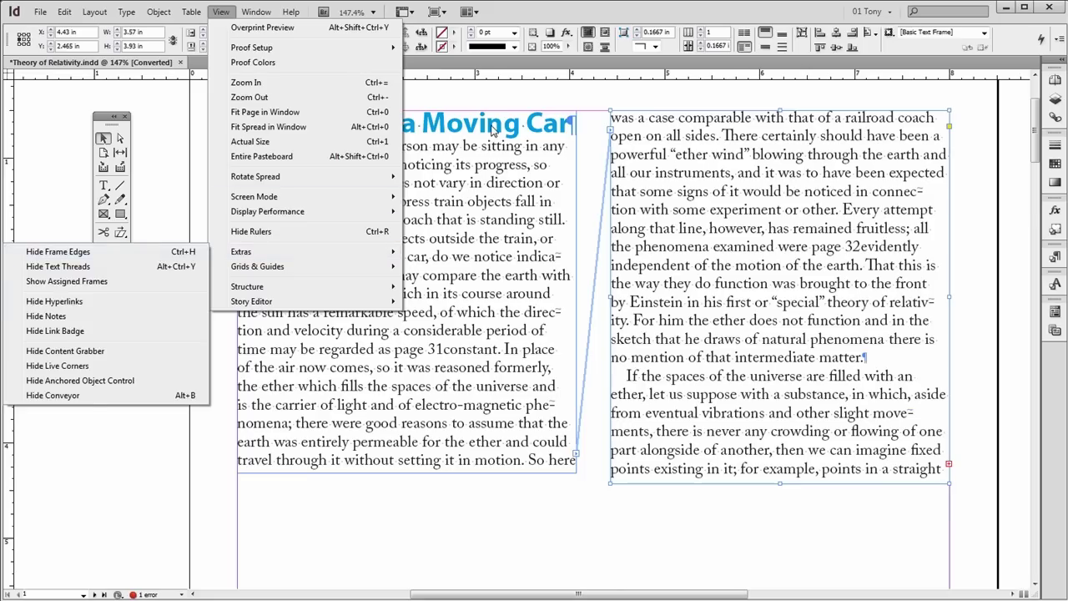
pyautogui.press('Escape')
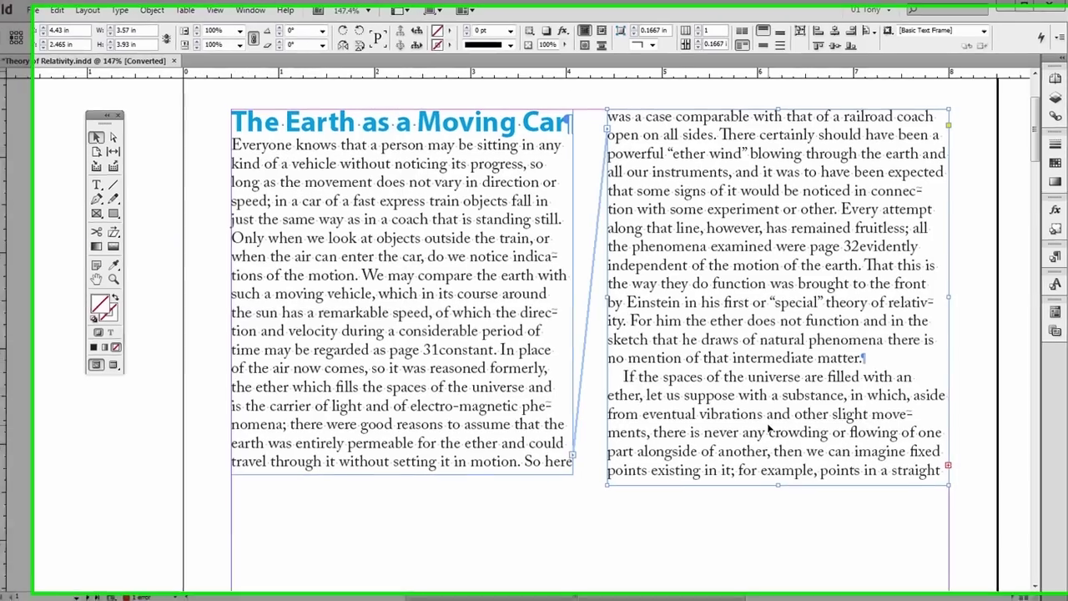
# Thread the right column's overflow into a new wide frame drawn below the columns
pyautogui.scroll(-4, 776, 439)
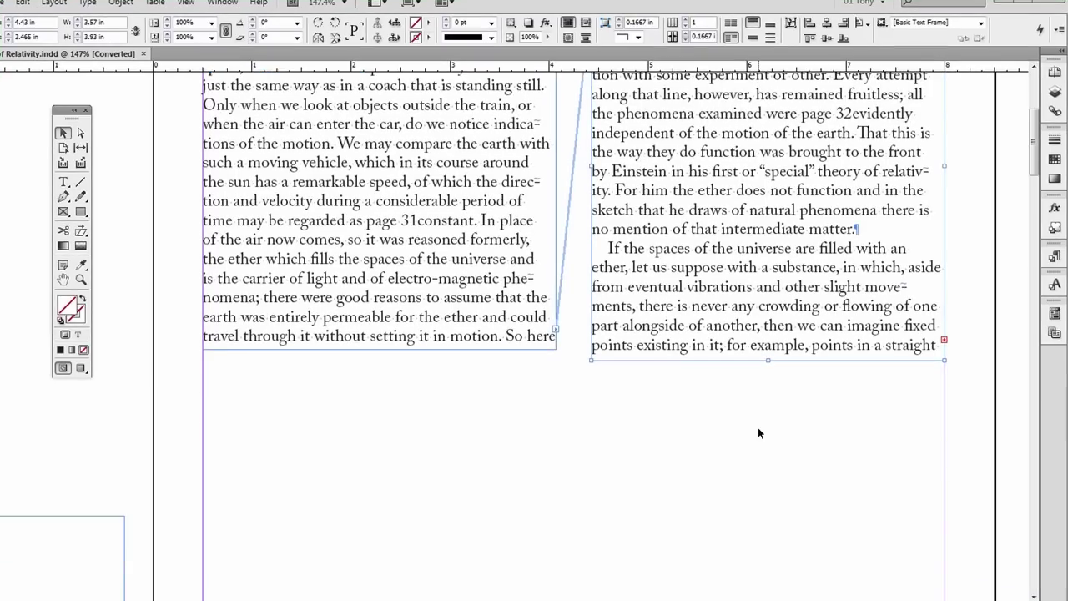
pyautogui.scroll(-1, 759, 432)
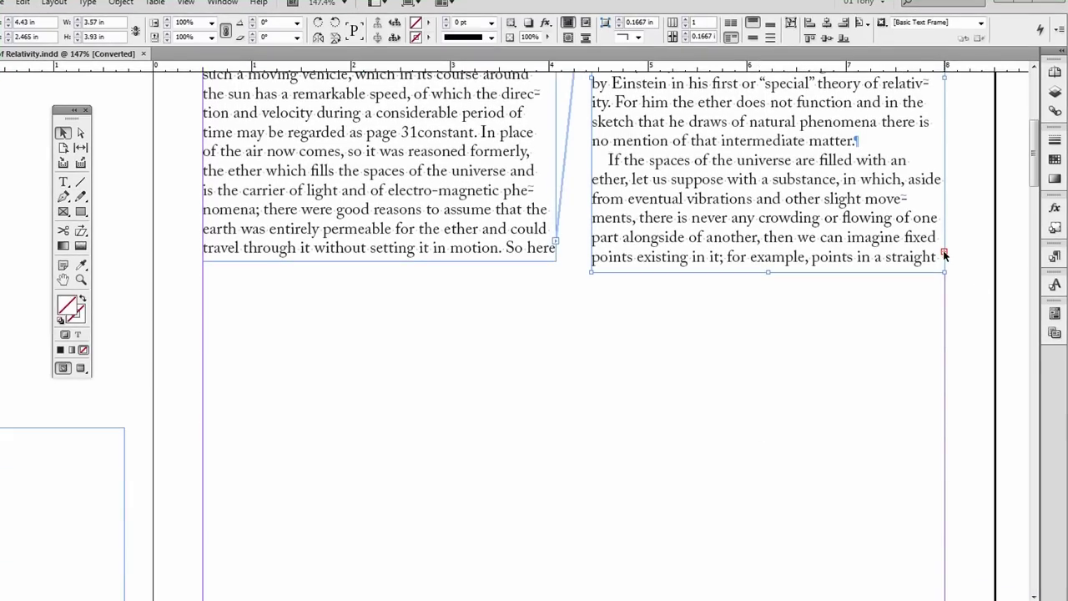
pyautogui.click(945, 253)
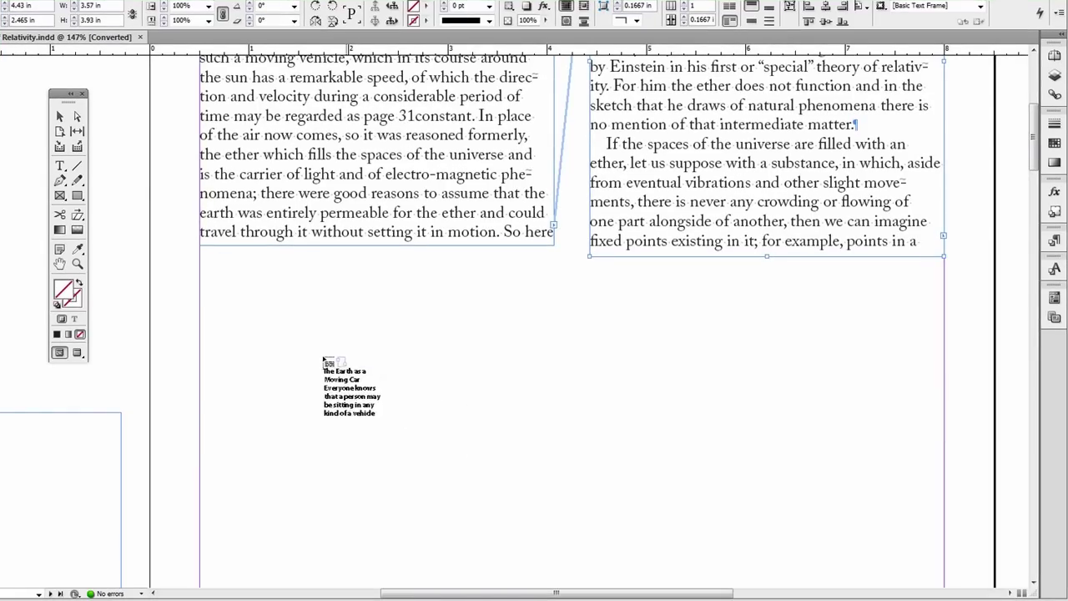
pyautogui.moveTo(318, 290); pyautogui.dragTo(874, 490)
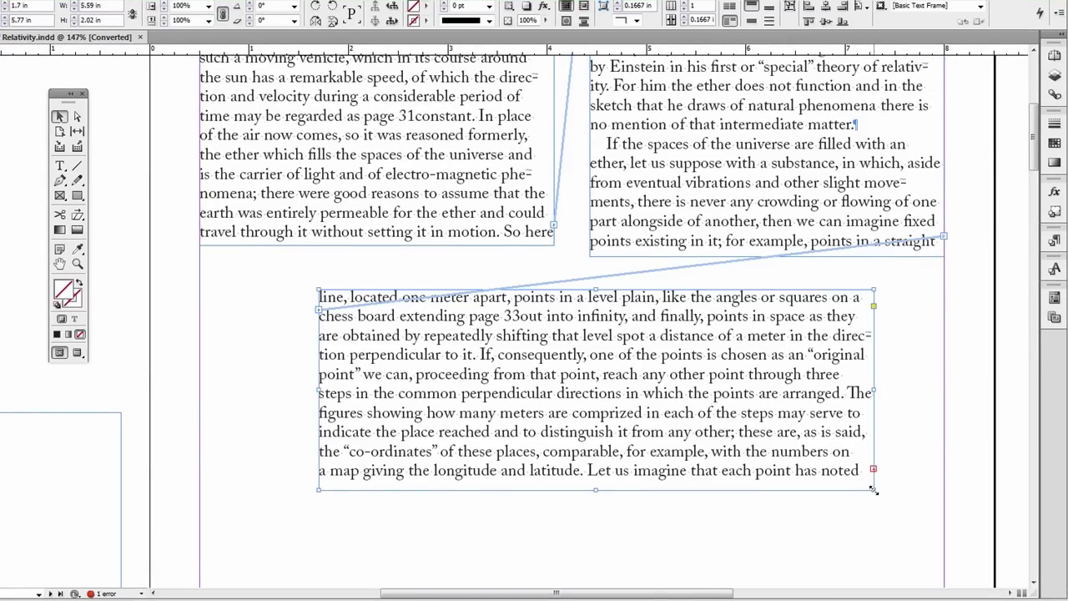
# Zoom to 100%, delete the right-hand column frame, and select the top heading frame
pyautogui.hotkey('ctrl', '-')
pyautogui.hotkey('ctrl', '-')
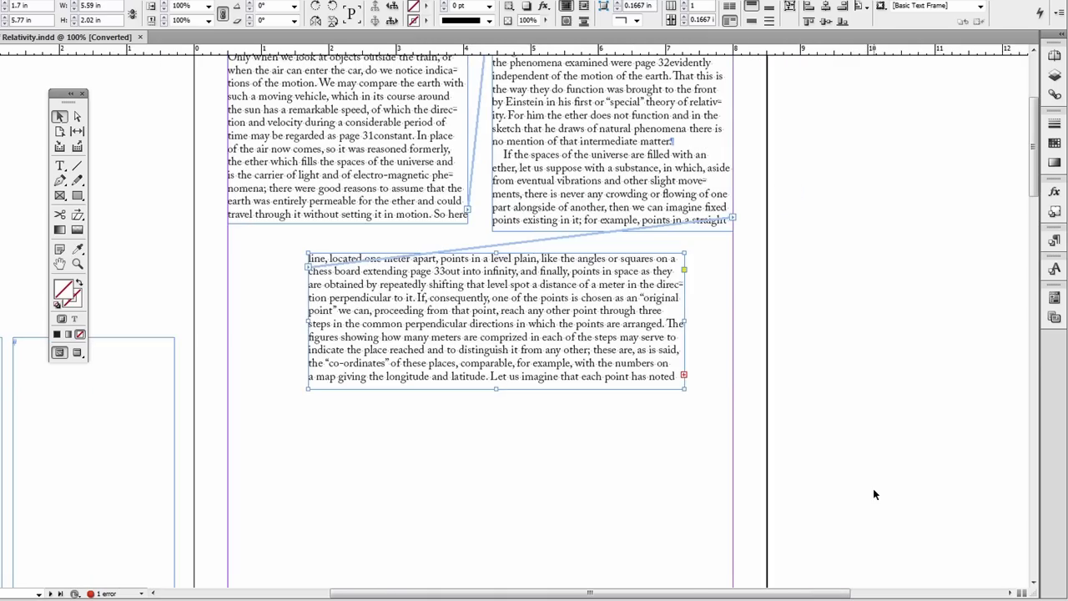
pyautogui.moveTo(847, 291); pyautogui.dragTo(866, 426)
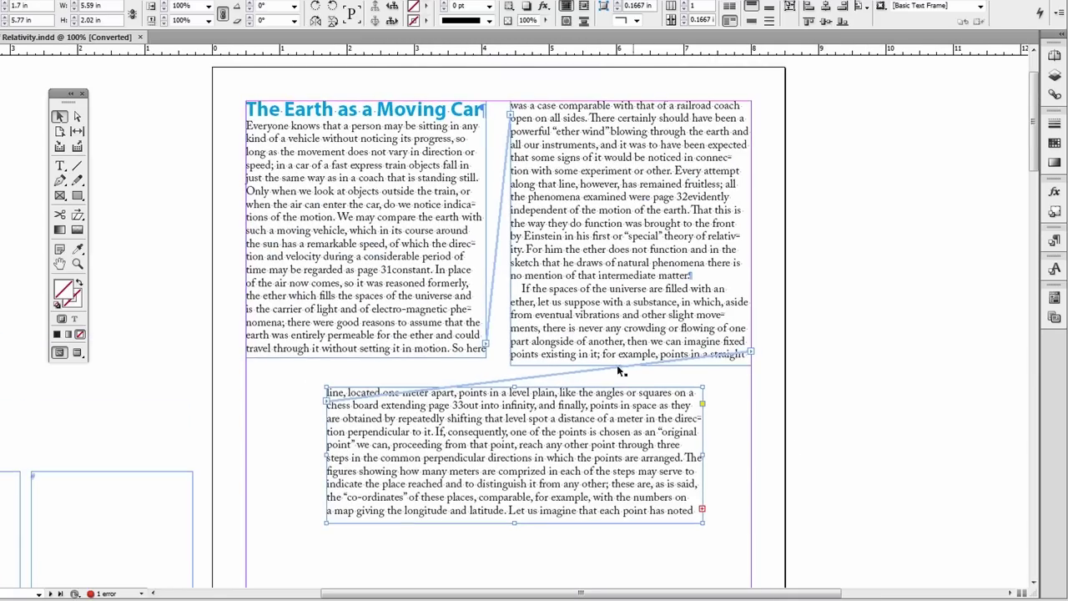
pyautogui.click(627, 266)
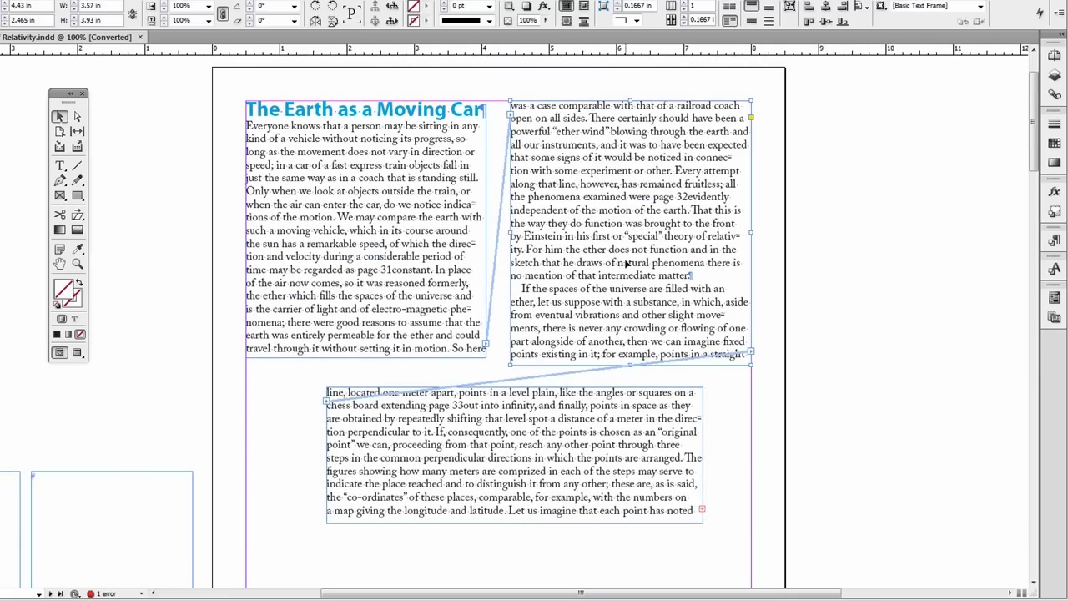
pyautogui.press('Delete')
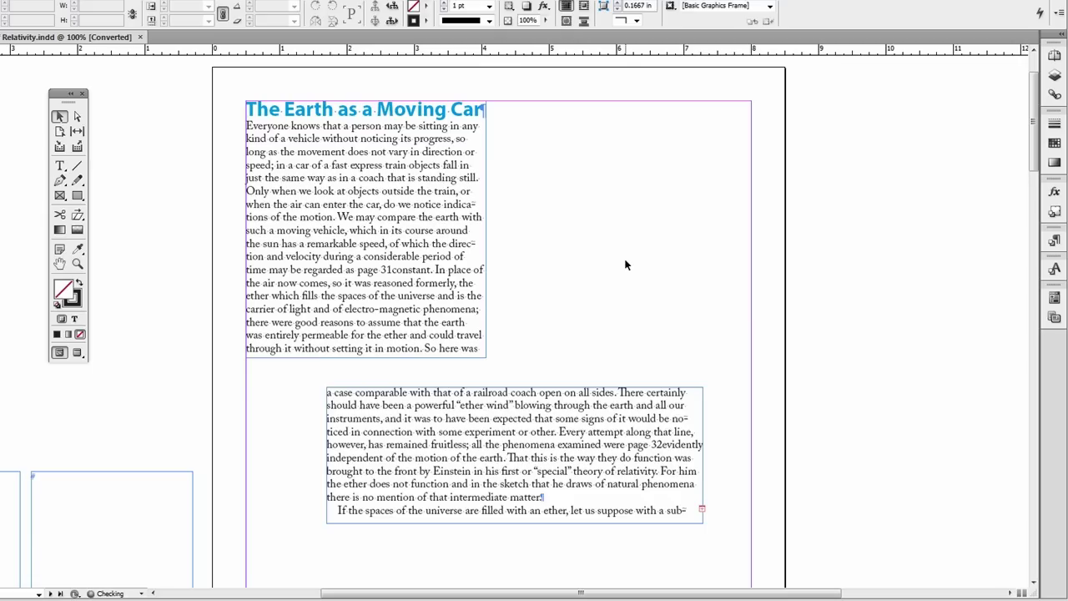
pyautogui.click(439, 286)
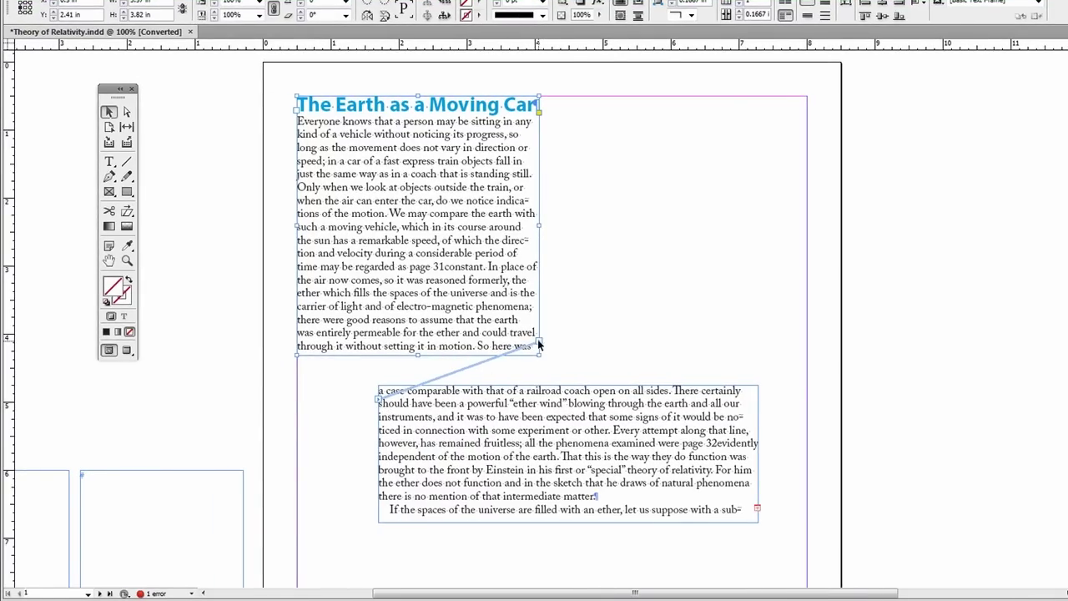
# Unthread the lower frame from the top frame, leaving it empty, and select it
pyautogui.click(541, 345)
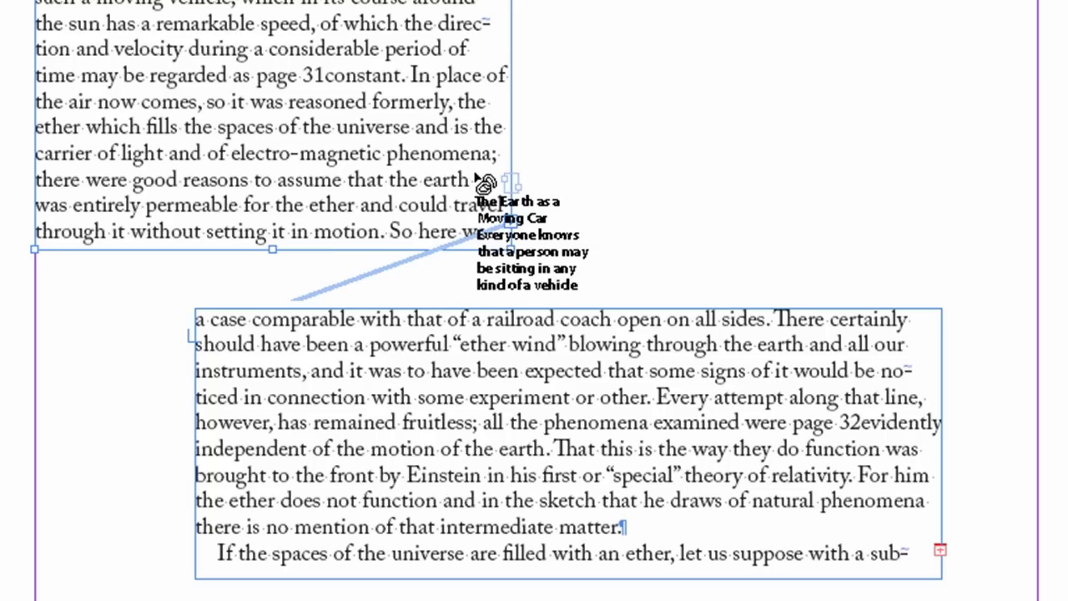
pyautogui.click(480, 179)
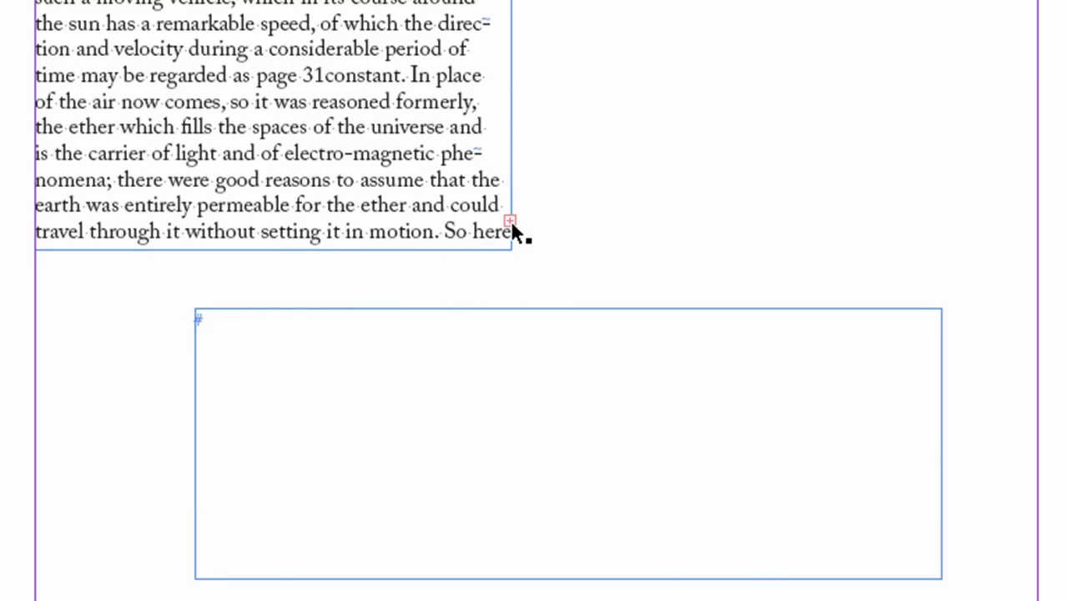
pyautogui.click(584, 310)
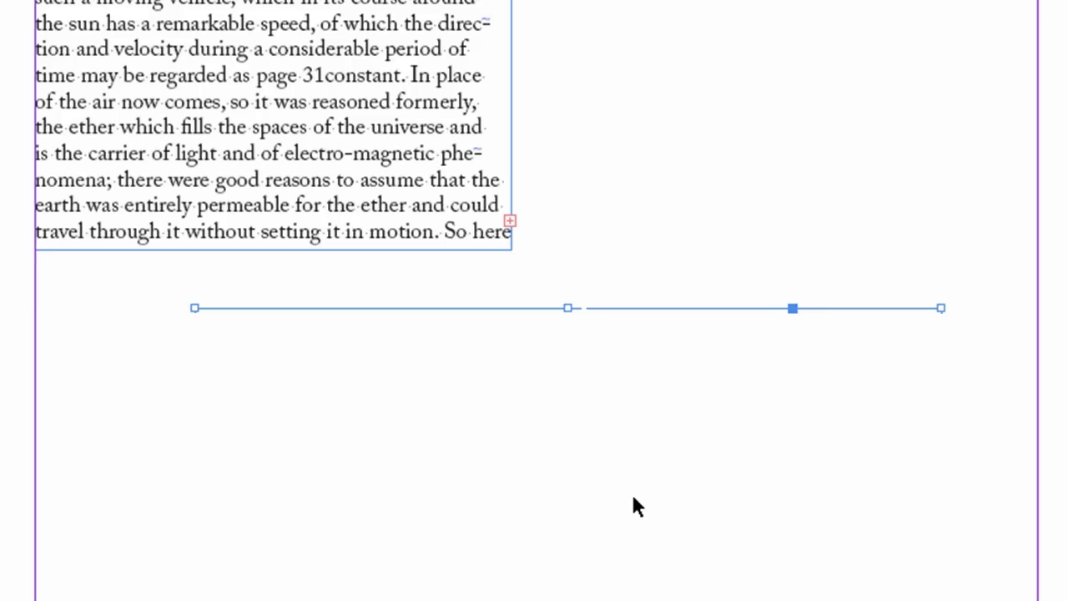
# Reposition the three column frames, zoom in on them, and select the left column
pyautogui.hotkey('ctrl', '-')
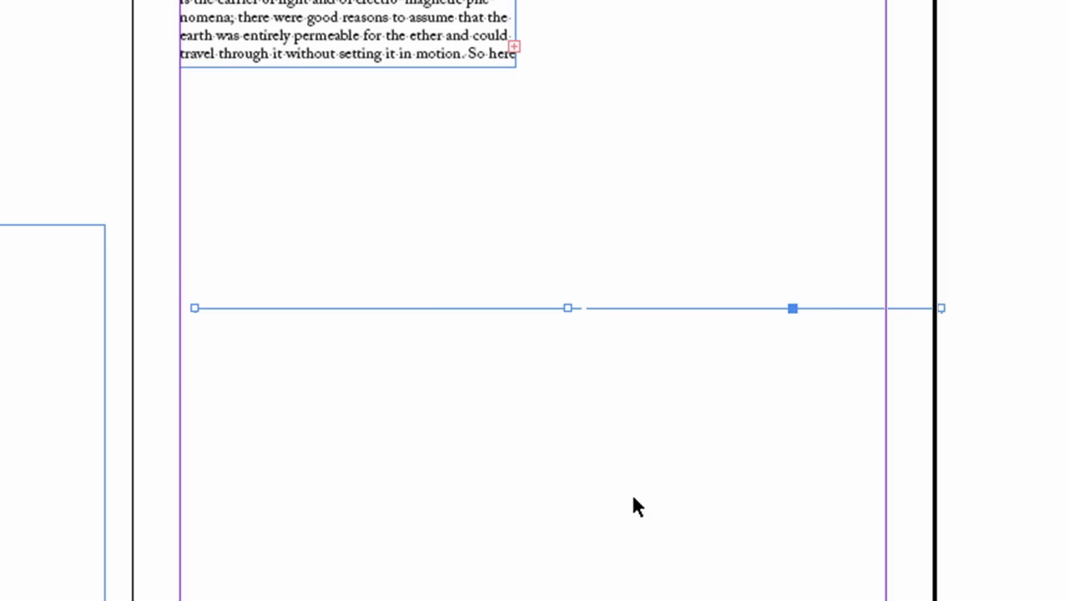
pyautogui.moveTo(418, 459); pyautogui.dragTo(482, 354)
pyautogui.press('z')
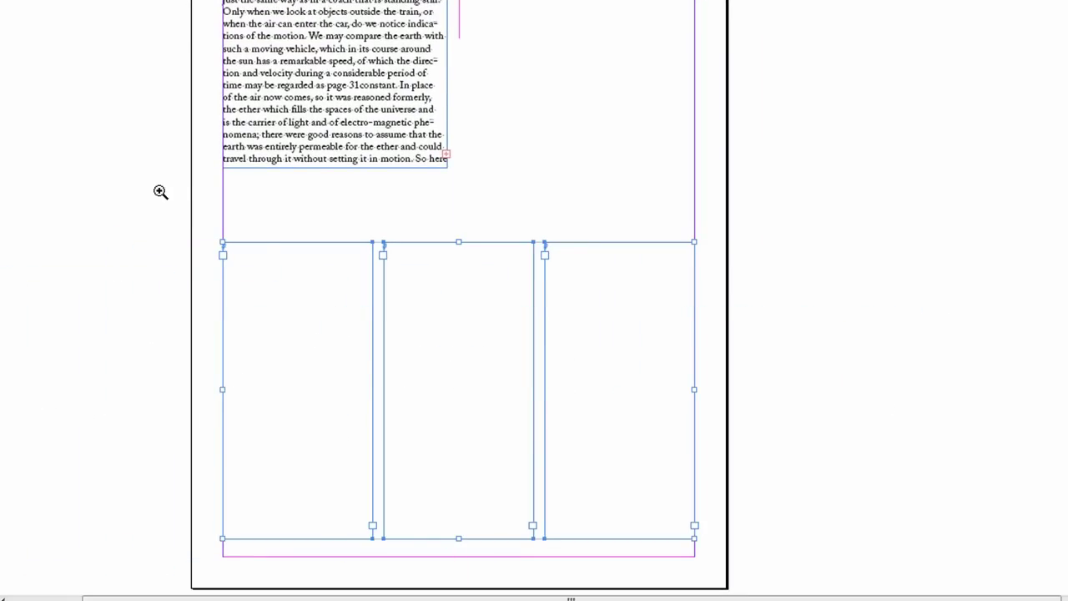
pyautogui.moveTo(167, 194); pyautogui.dragTo(819, 575)
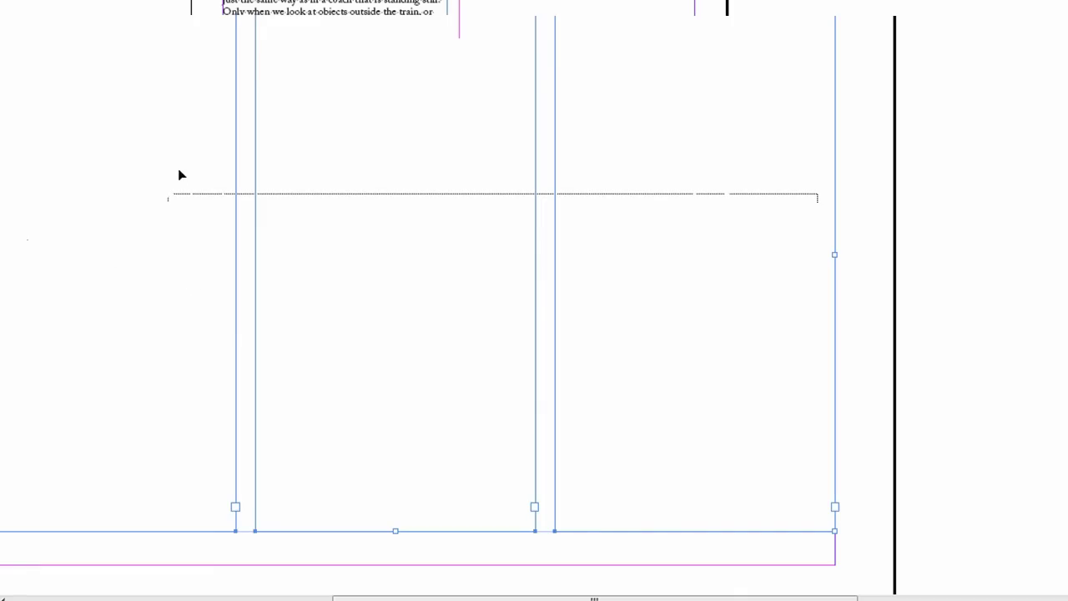
pyautogui.hotkey('ctrl', 'shift', 'a')
pyautogui.click(233, 485)
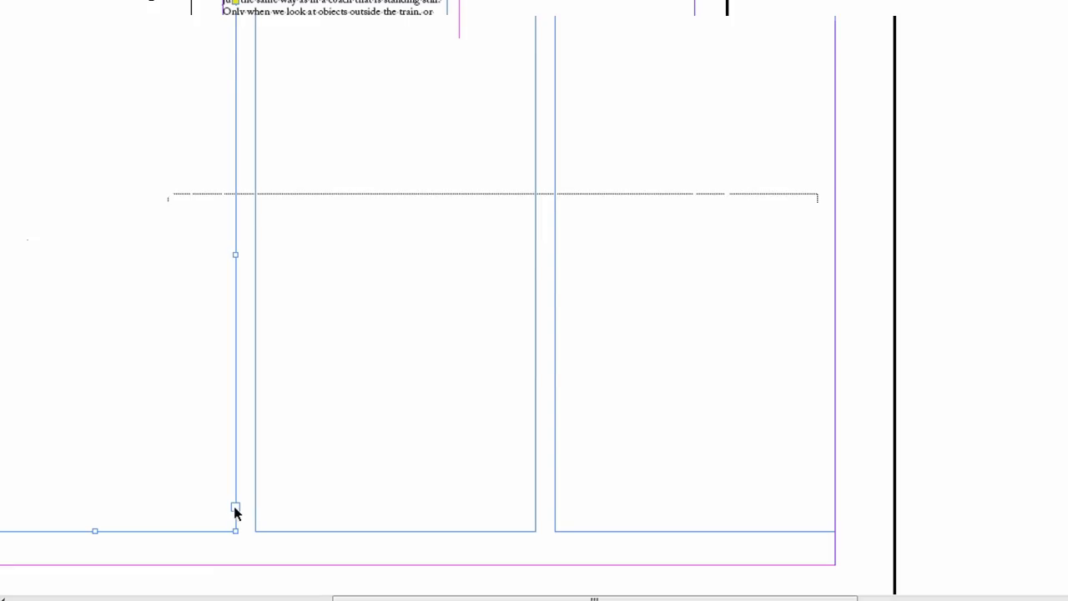
# Link the left column to the middle column and the middle column to the right one
pyautogui.click(235, 508)
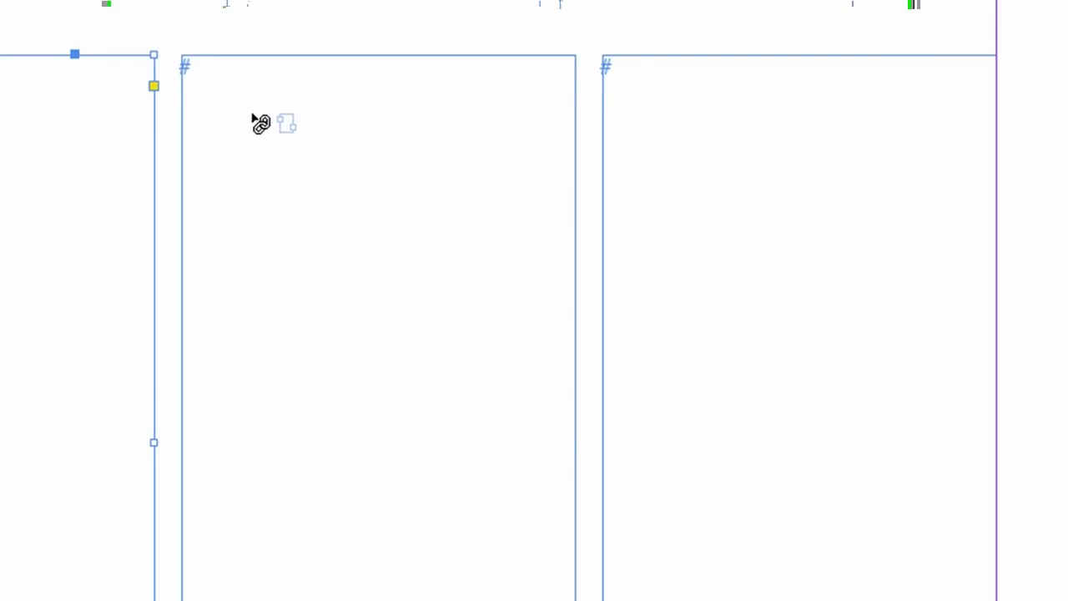
pyautogui.click(253, 117)
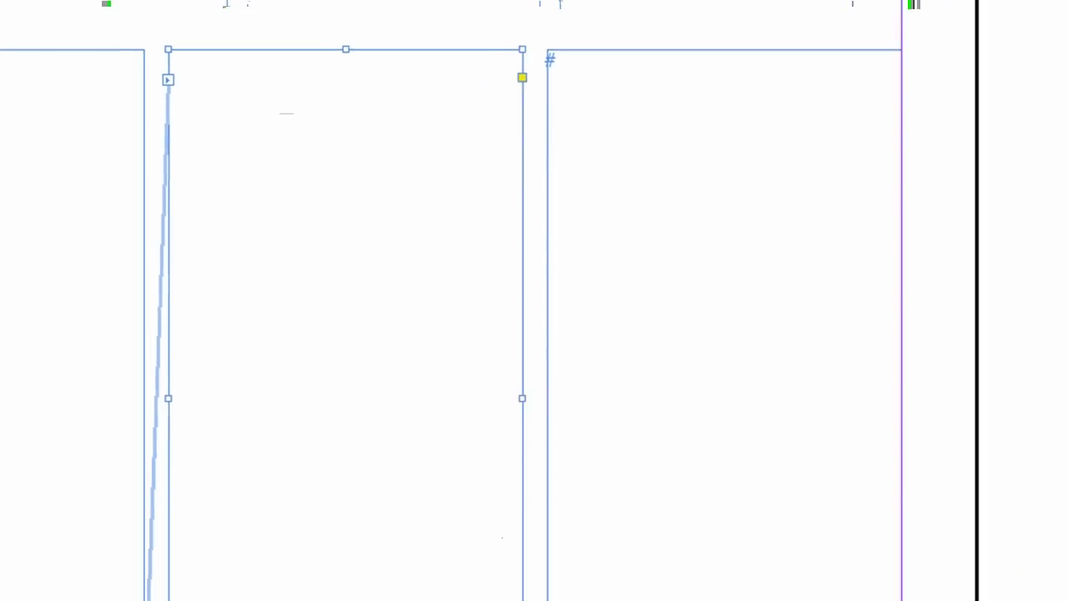
pyautogui.click(411, 548)
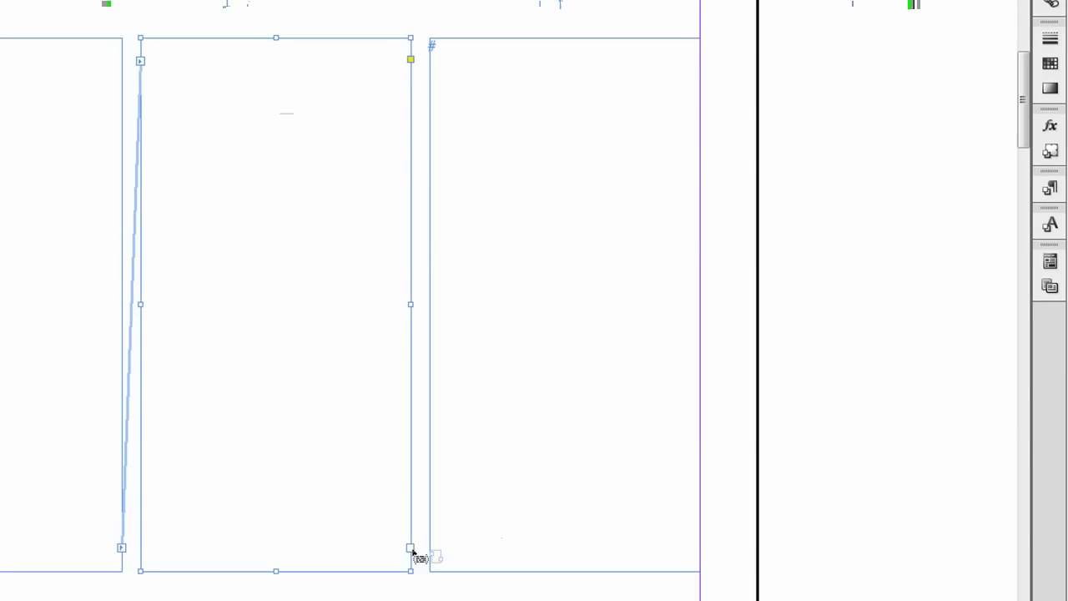
pyautogui.click(467, 161)
pyautogui.scroll(5, 585, 277)
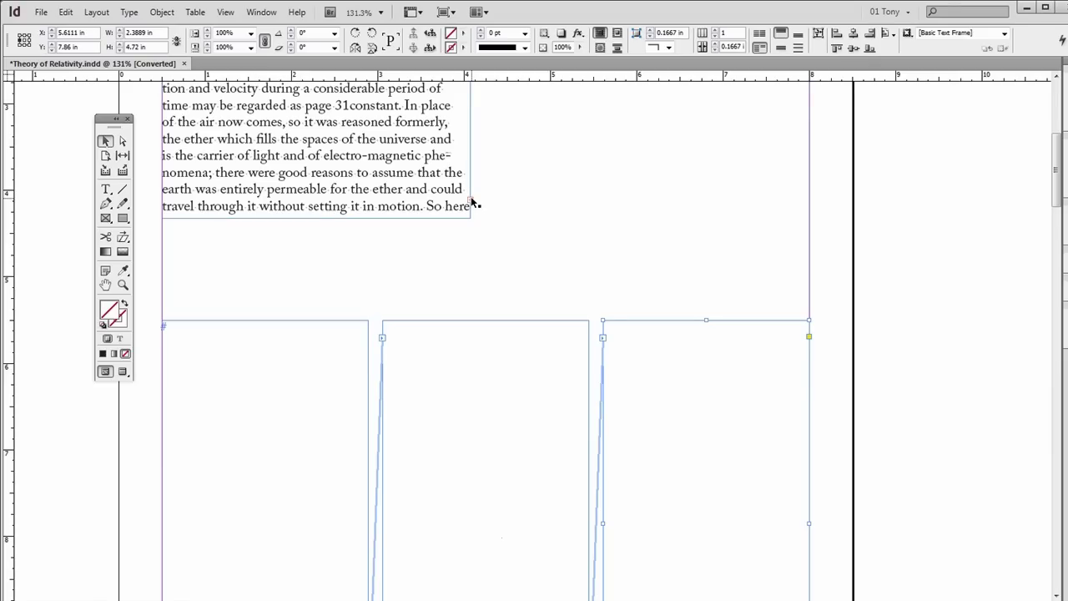
# Flow the headline story's overset text into the first column, starting at "was a case comparable"
pyautogui.click(472, 203)
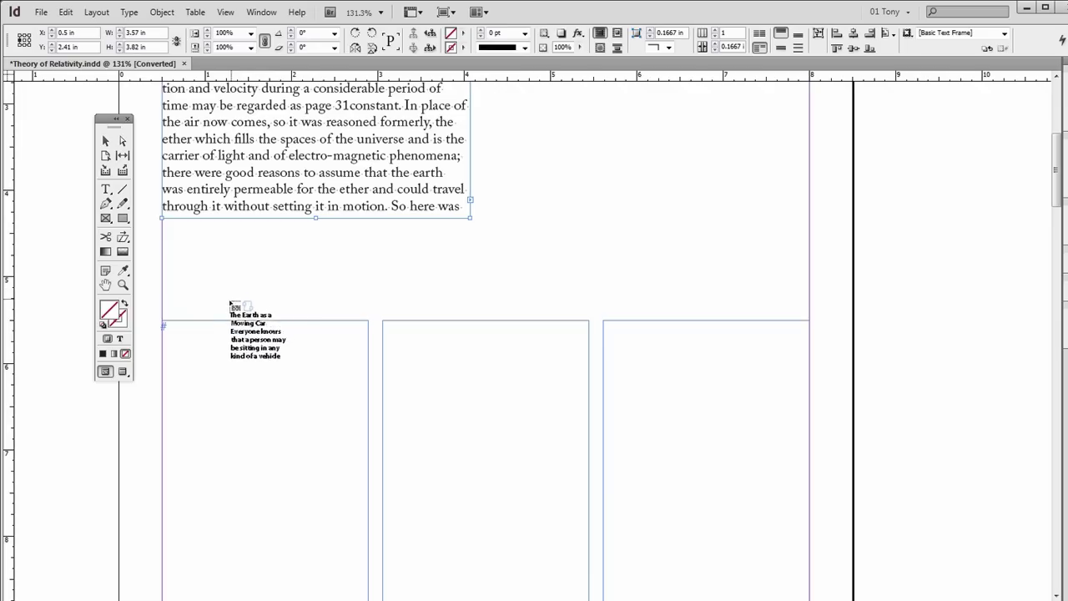
pyautogui.click(277, 358)
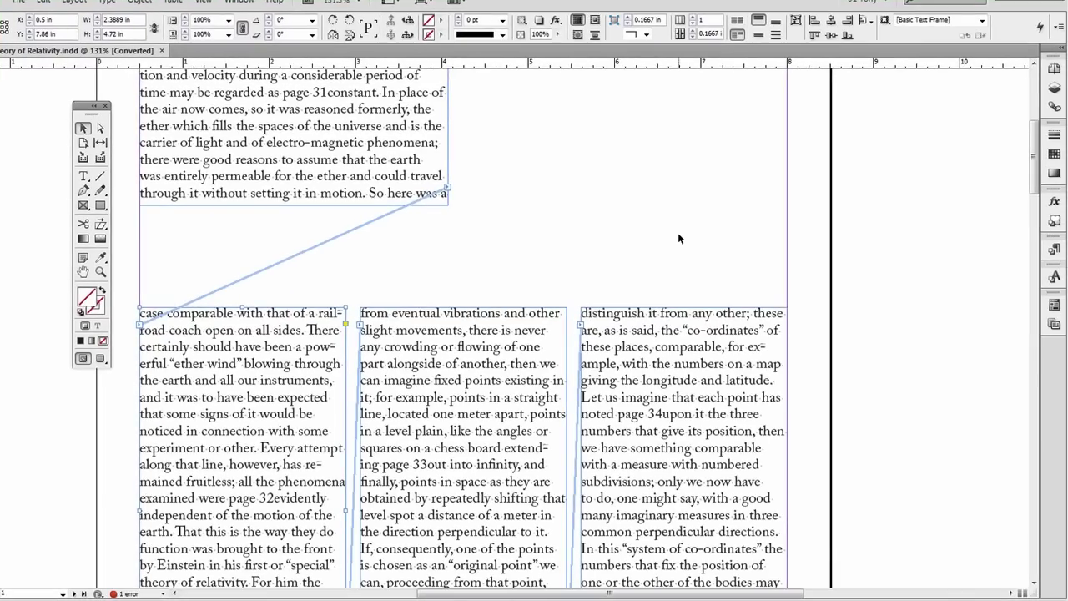
pyautogui.scroll(1, 731, 258)
pyautogui.scroll(4, 730, 258)
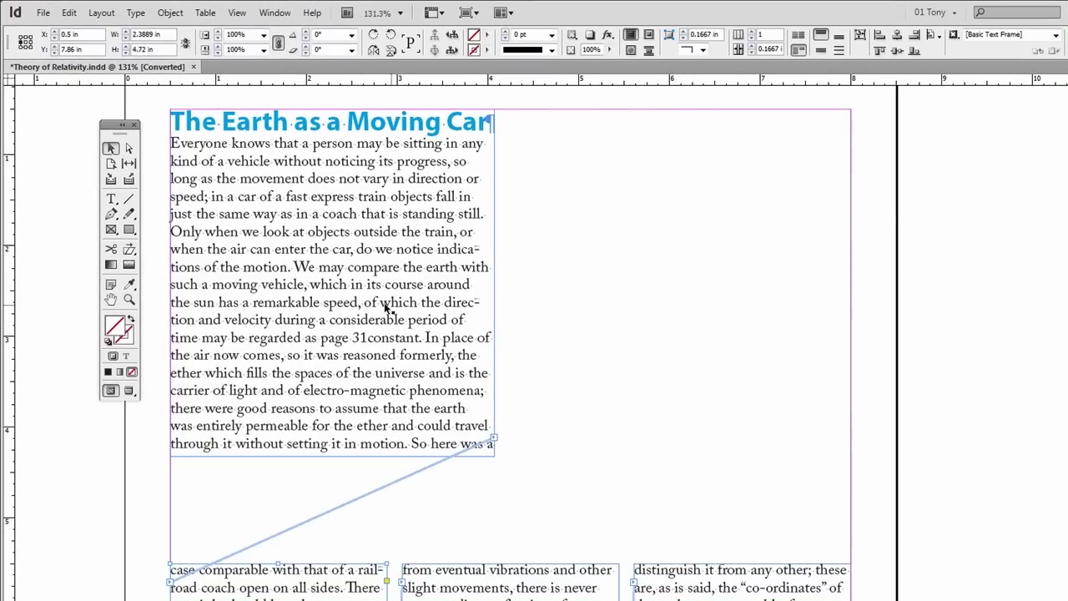
# Draw a closed freehand Pencil blob to the right of the headline frame
pyautogui.click(129, 215)
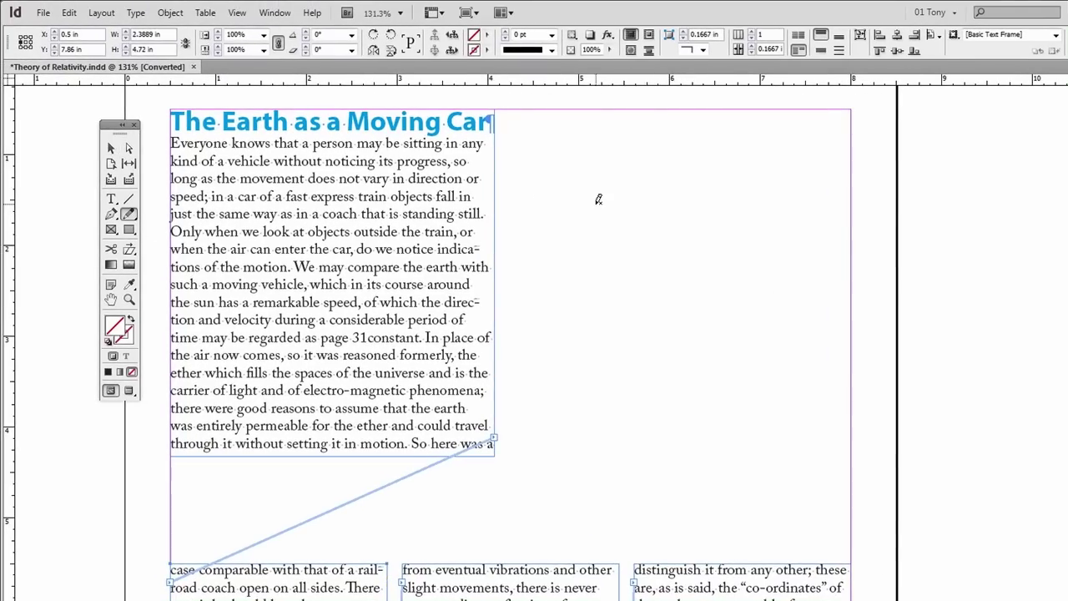
pyautogui.moveTo(587, 147)
pyautogui.mouseDown()
pyautogui.moveTo(623, 135)
pyautogui.moveTo(744, 139)
pyautogui.moveTo(775, 222)
pyautogui.moveTo(745, 283)
pyautogui.moveTo(788, 384)
pyautogui.moveTo(709, 442)
pyautogui.moveTo(622, 375)
pyautogui.moveTo(631, 316)
pyautogui.moveTo(564, 234)
pyautogui.moveTo(584, 150)
pyautogui.mouseUp()
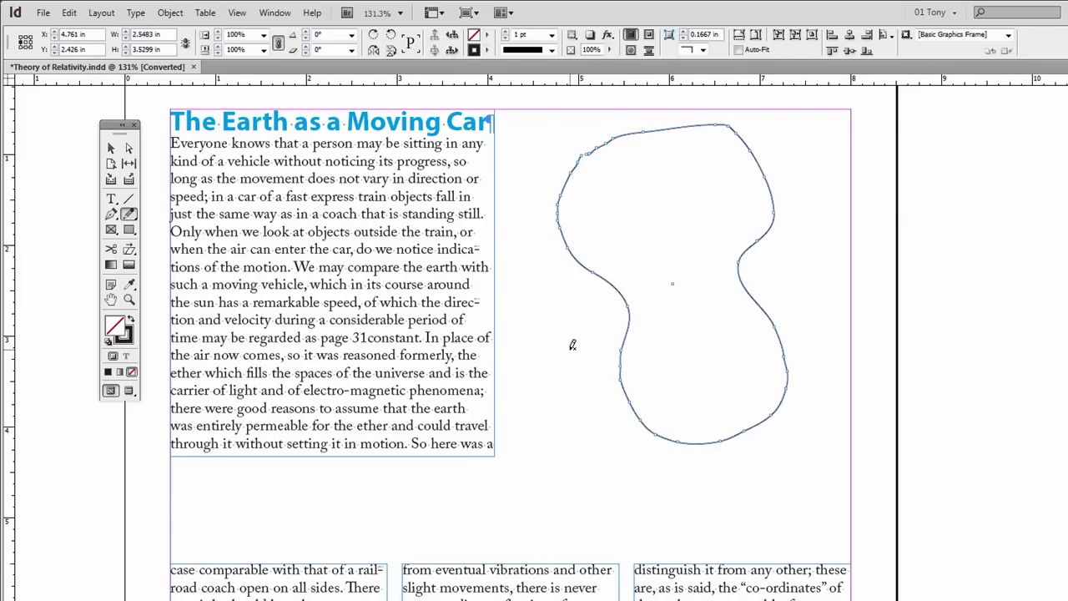
pyautogui.click(111, 147)
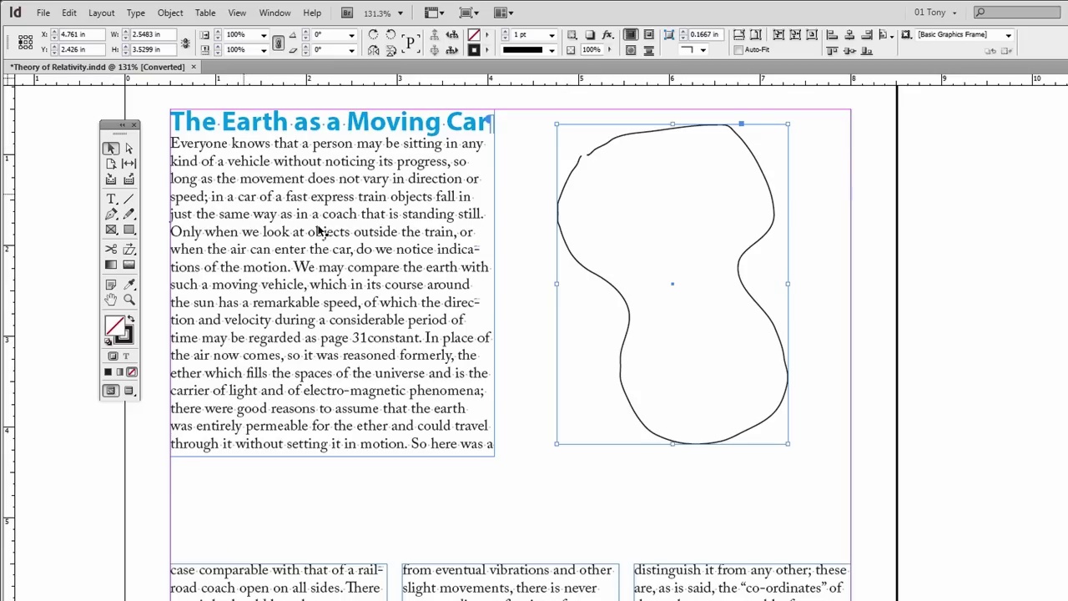
pyautogui.click(421, 272)
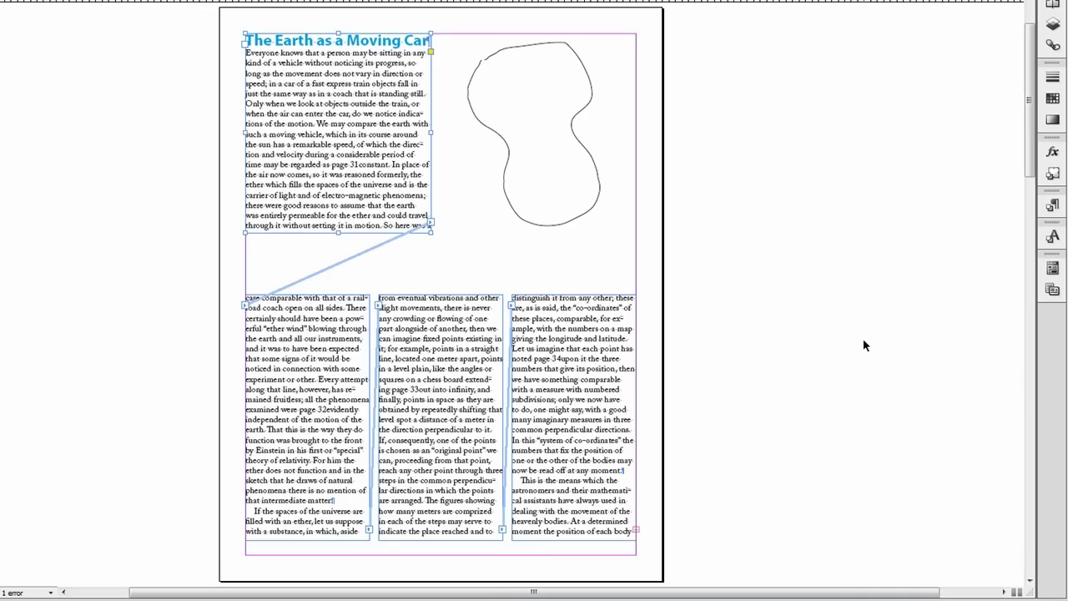
# Pour the third column's overset text into the pencil shape and nudge the shape right
pyautogui.click(637, 531)
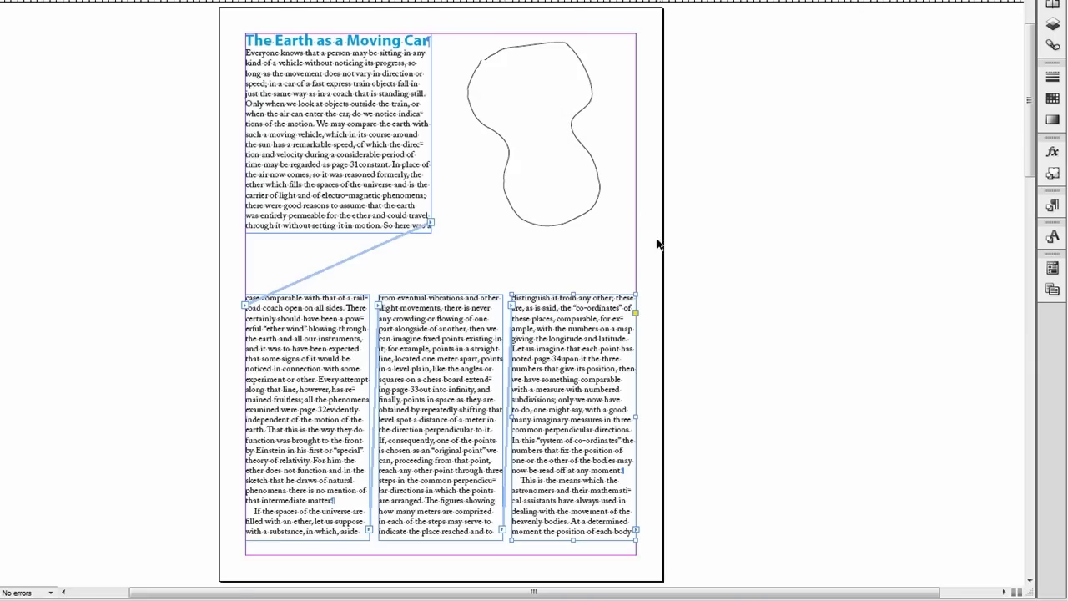
pyautogui.moveTo(634, 246)
pyautogui.mouseDown()
pyautogui.moveTo(465, 113)
pyautogui.moveTo(419, 28)
pyautogui.mouseUp()
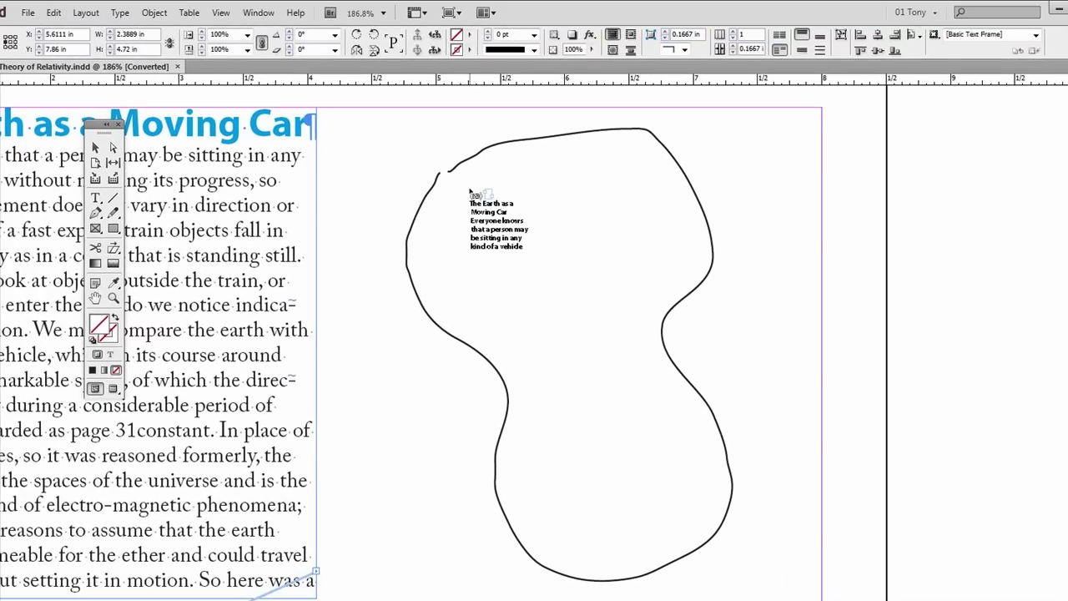
pyautogui.click(469, 192)
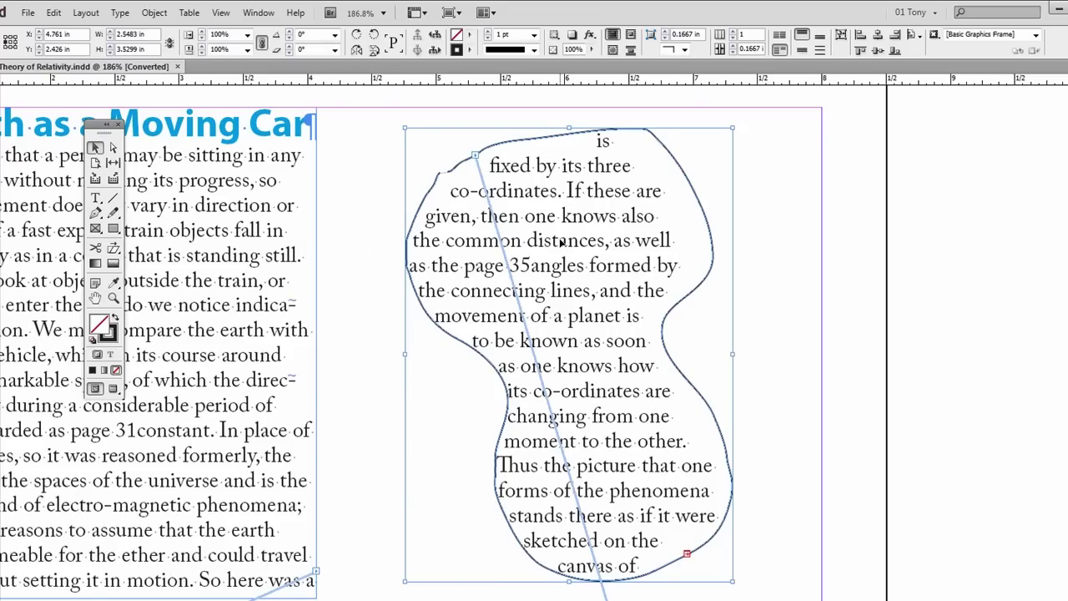
pyautogui.moveTo(610, 280); pyautogui.dragTo(690, 271)
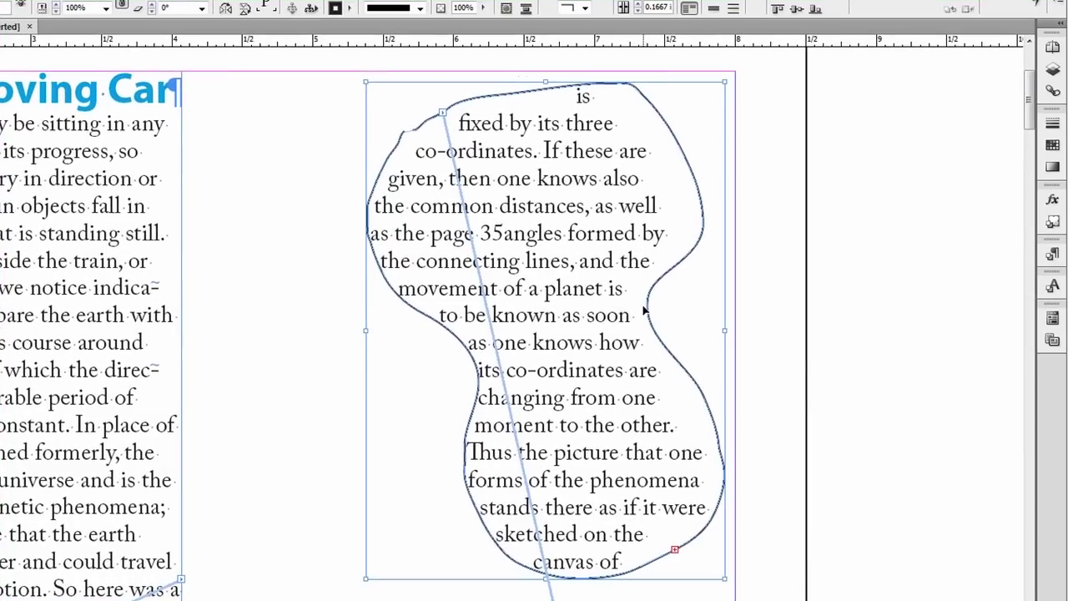
pyautogui.hotkey('ctrl', '-')
pyautogui.hotkey('ctrl', '-')
pyautogui.hotkey('ctrl', '-')
pyautogui.hotkey('ctrl', '-')
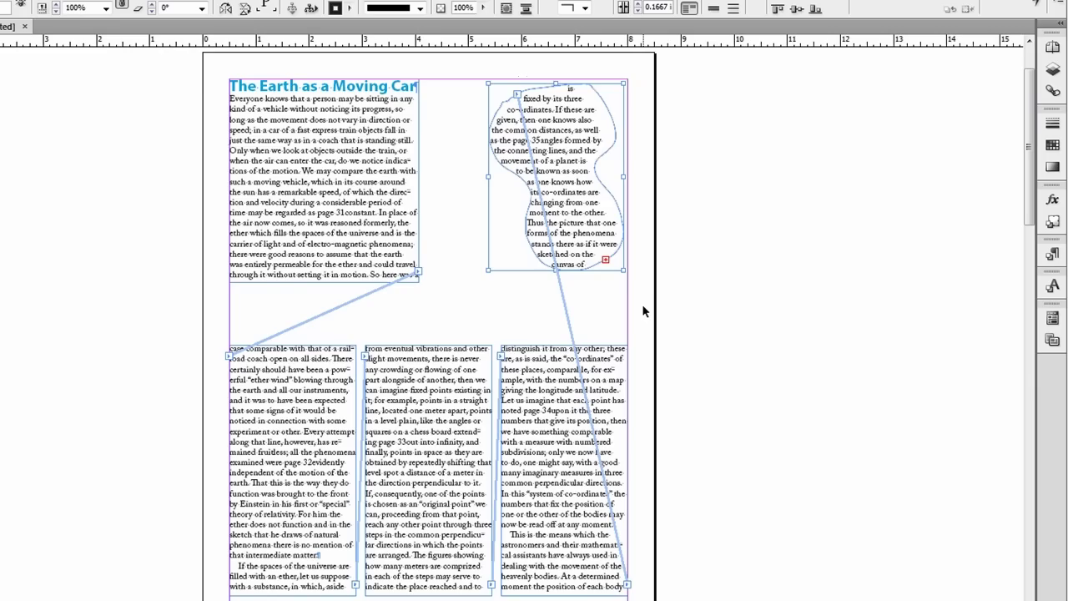